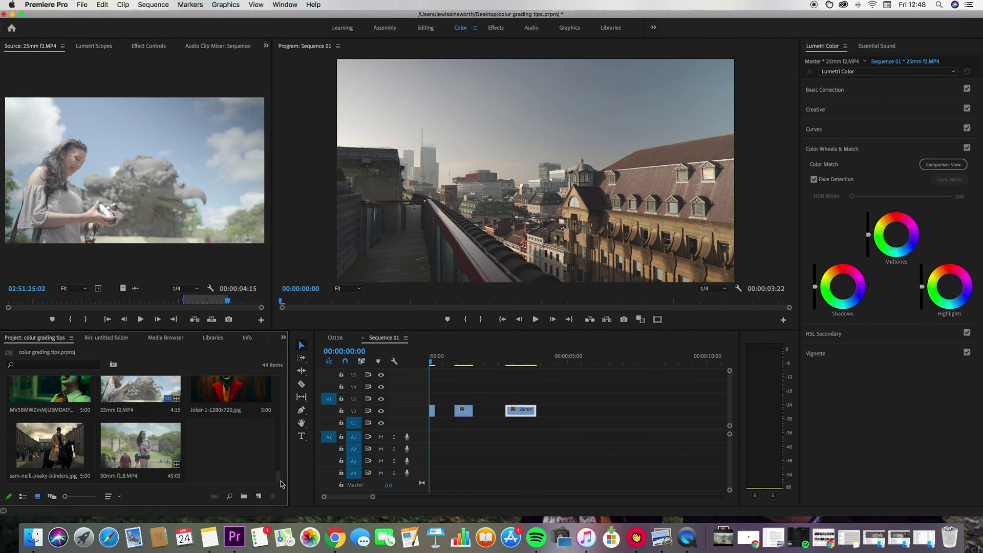
- Drop the black-and-yellow-plastic-toy-1823743.jpg still onto V2 at the start of Sequence 01
left_click_drag(281, 484, 277, 468)
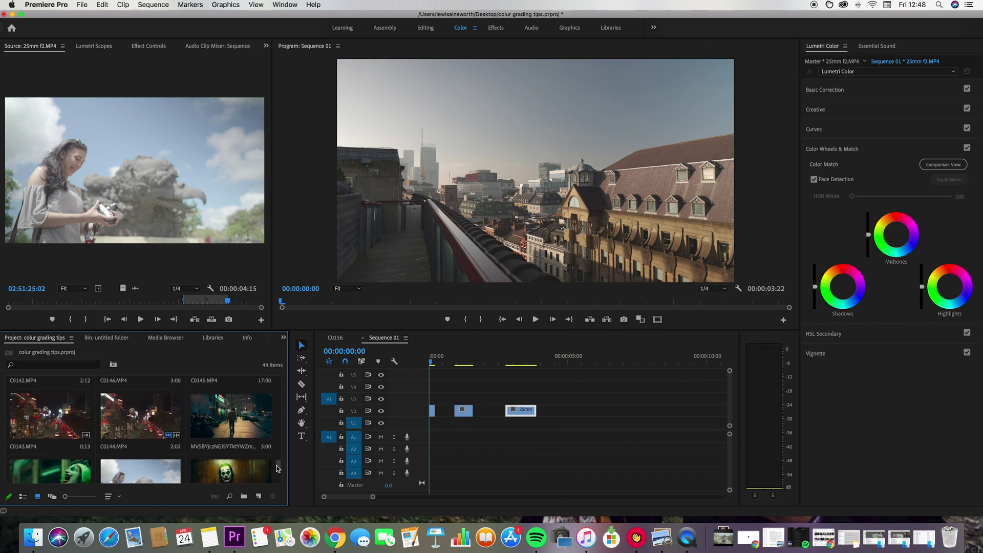
left_click(431, 363)
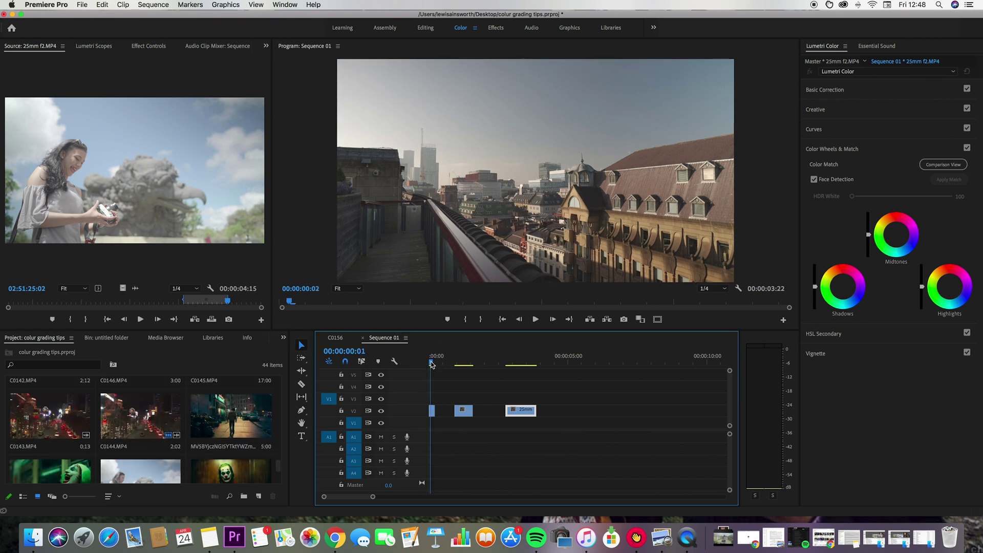
left_click_drag(278, 471, 442, 410)
left_click(243, 450)
mouse_move(430, 364)
left_mouse_down()
mouse_move(443, 365)
mouse_move(433, 368)
left_mouse_up()
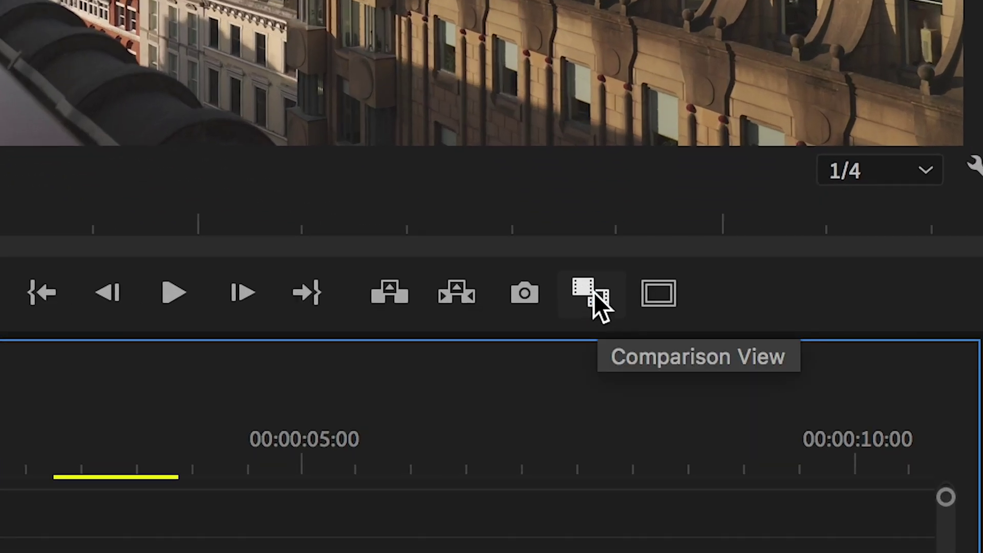
- Turn on Comparison View with the city still as the reference frame
left_click(641, 319)
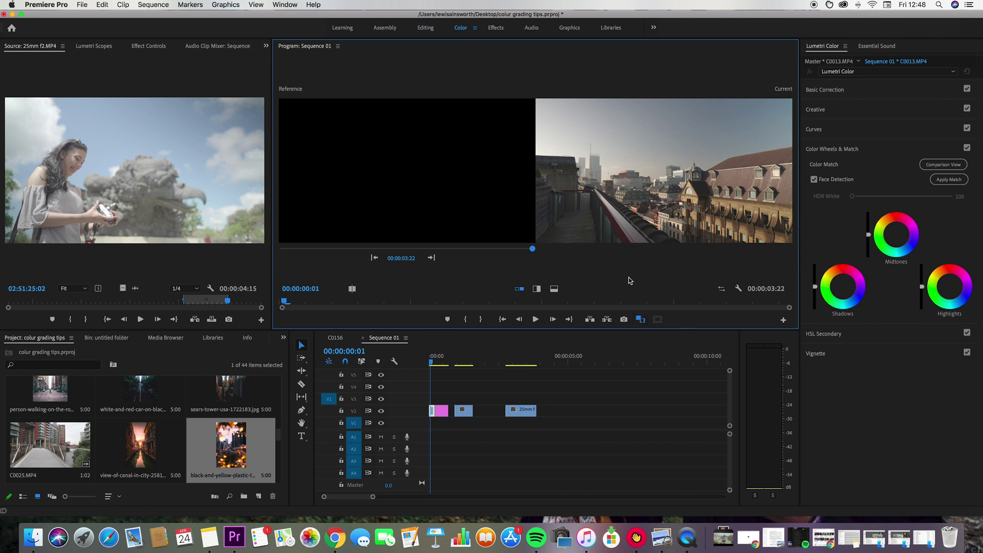
left_click_drag(532, 250, 306, 252)
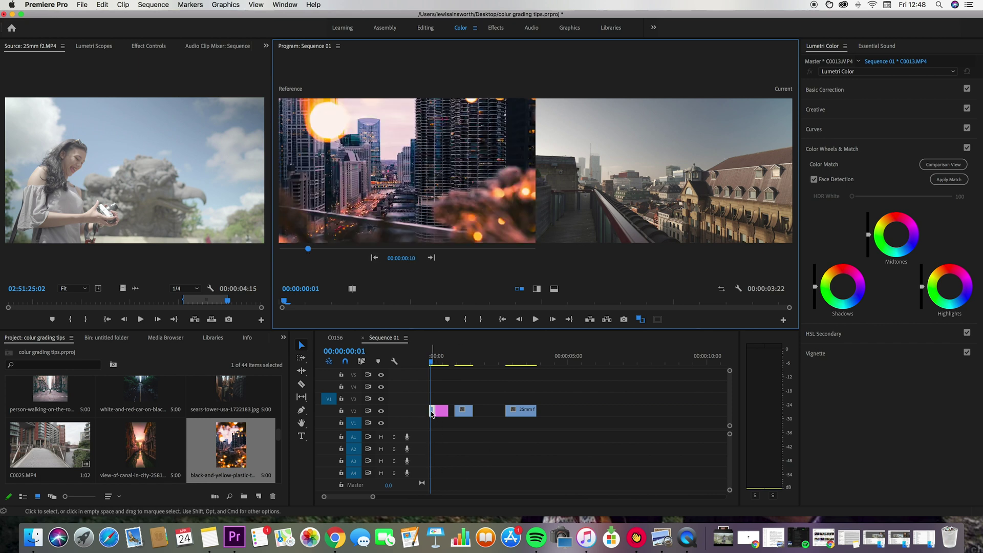
left_click(433, 414)
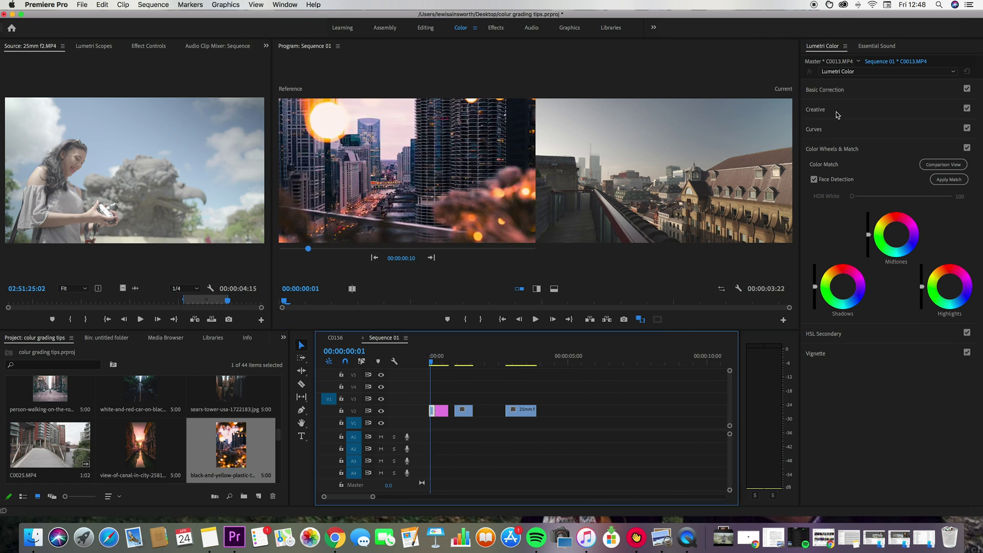
- Close Curves and expand the Color Wheels & Match section of Lumetri Color
left_click(836, 130)
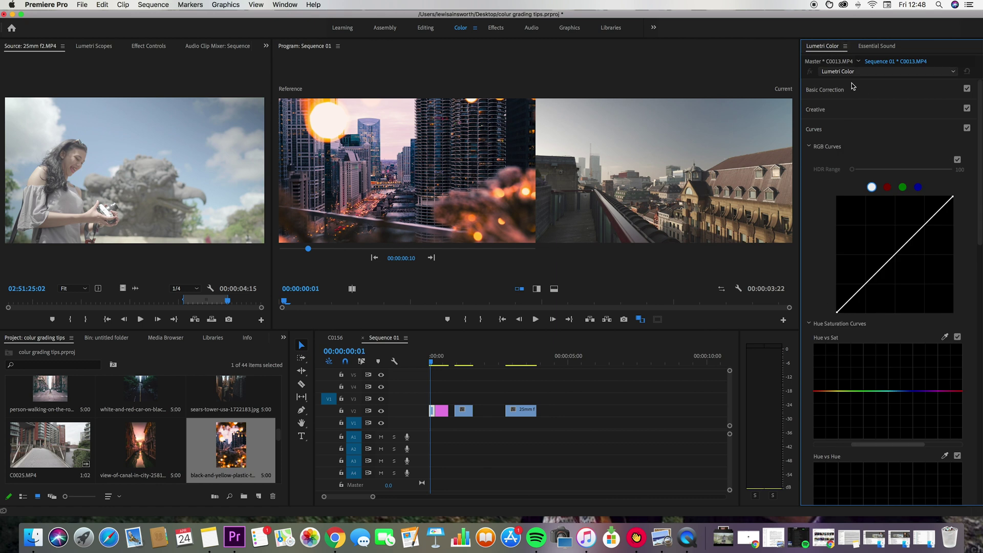
left_click(824, 129)
left_click(847, 149)
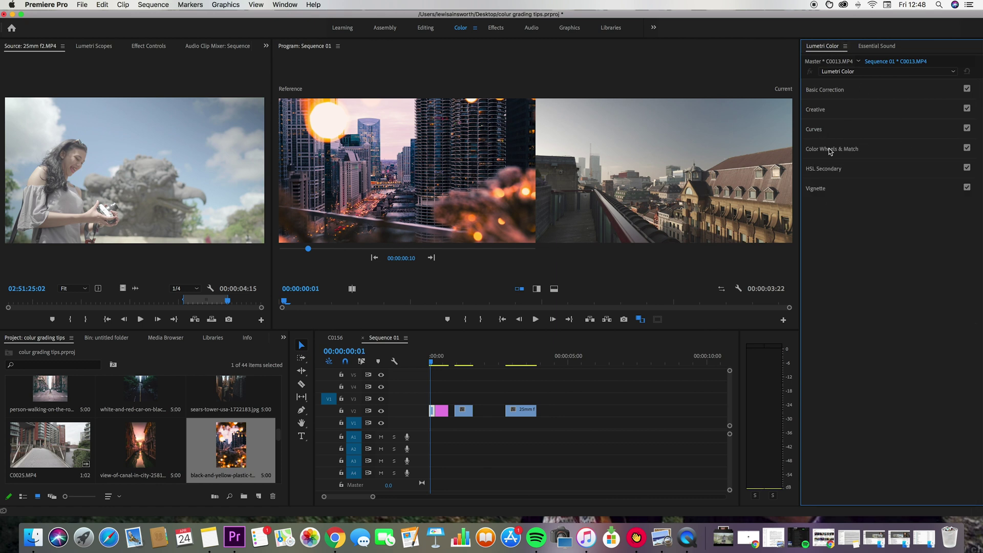
left_click(830, 149)
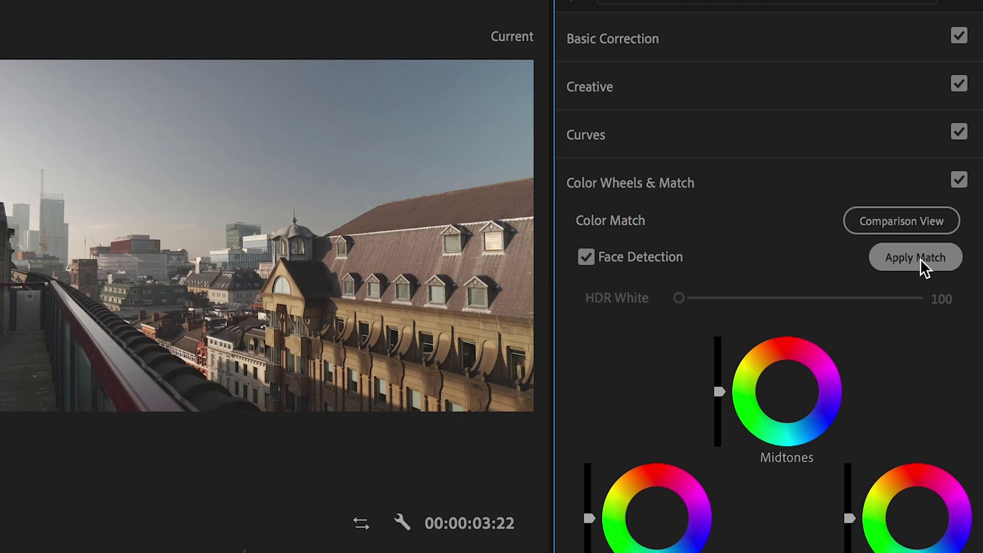
- Apply the colour match to the rooftop clip, then disable Color Wheels & Match for a before/after check
left_click(921, 258)
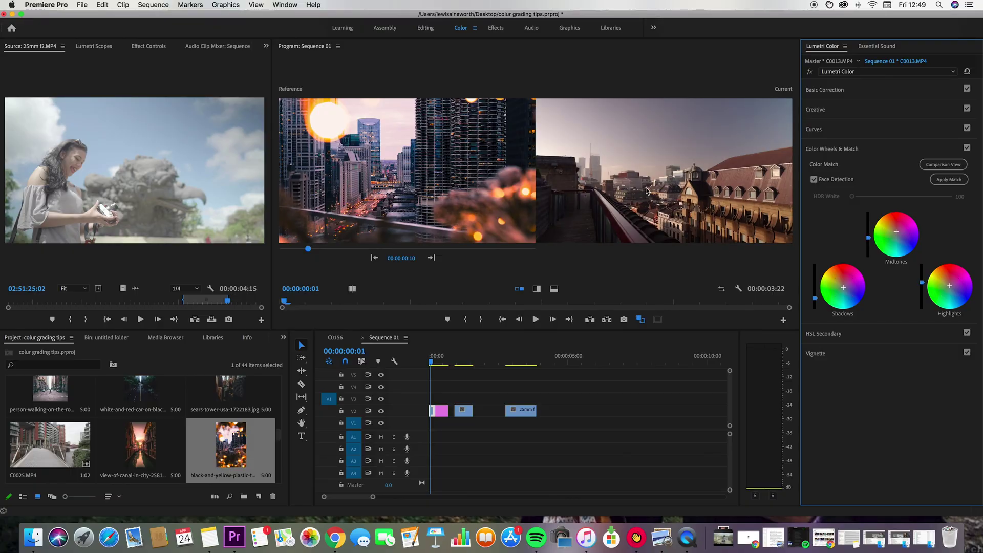
left_click(967, 148)
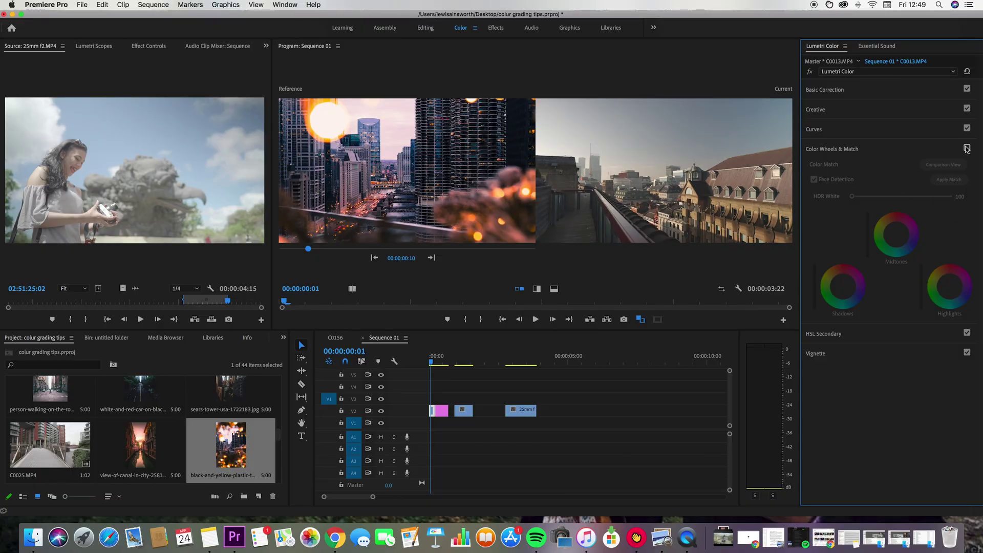
- Re-enable the matched colour wheels and display Lumetri Scopes for the rooftop clip
left_click(966, 148)
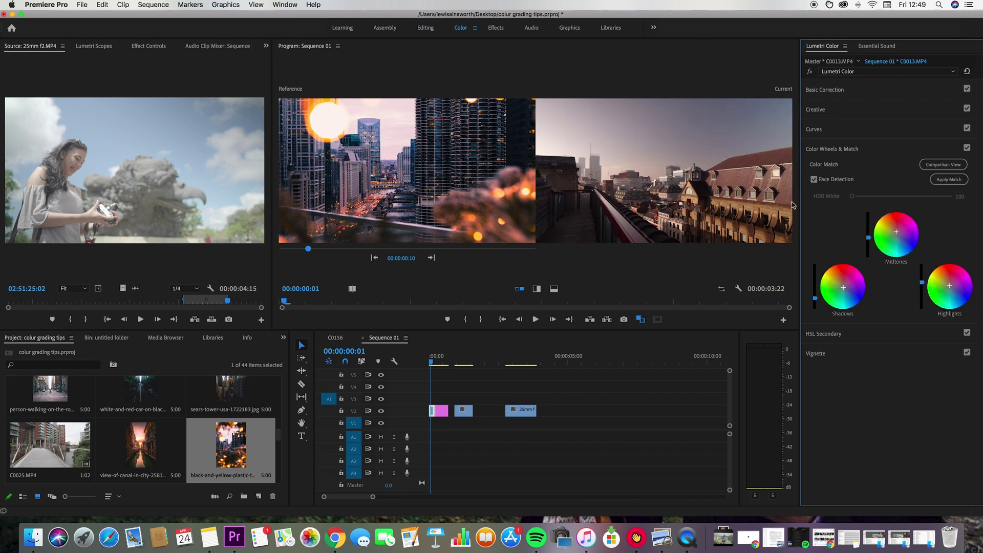
left_click(93, 47)
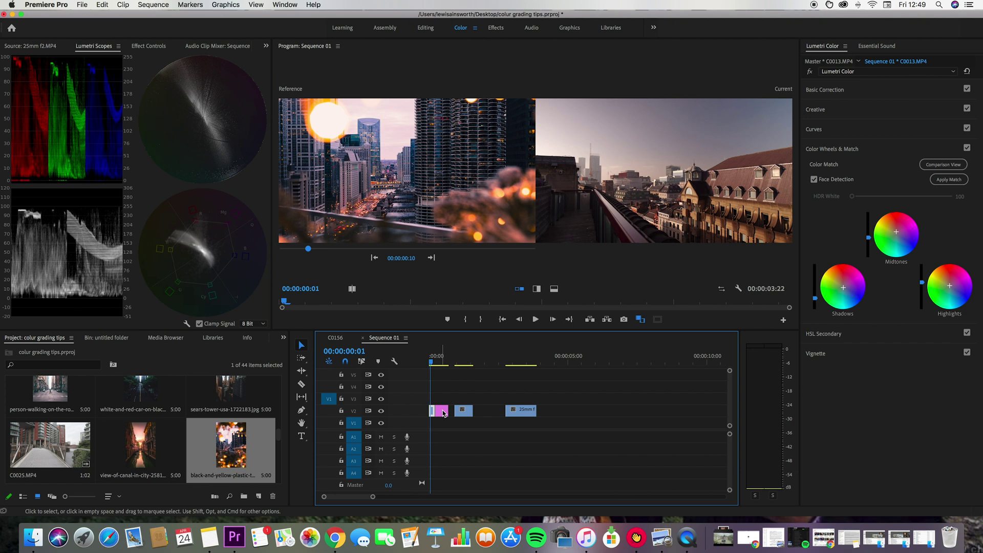
left_click(432, 415)
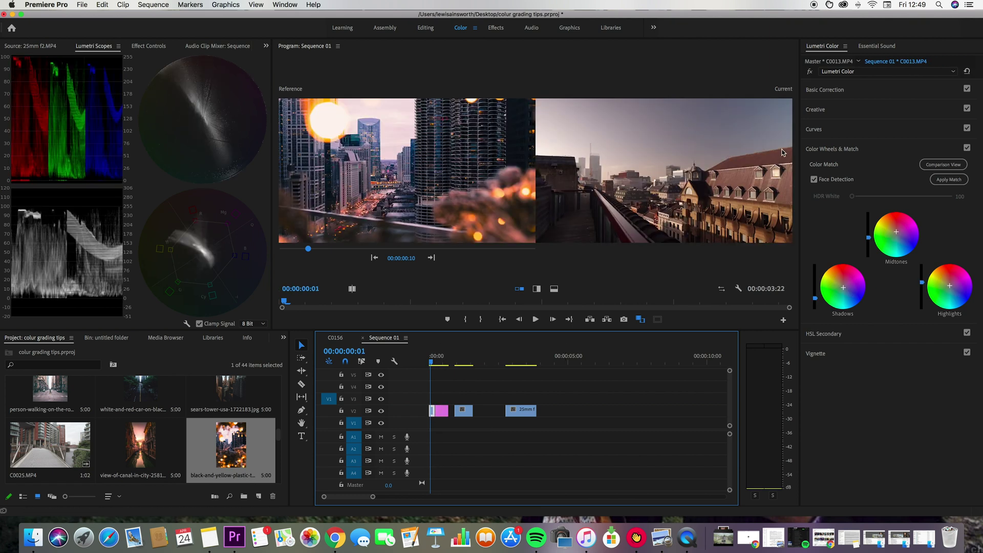
- Raise Contrast and deepen the Shadows in Basic Correction
left_click(830, 91)
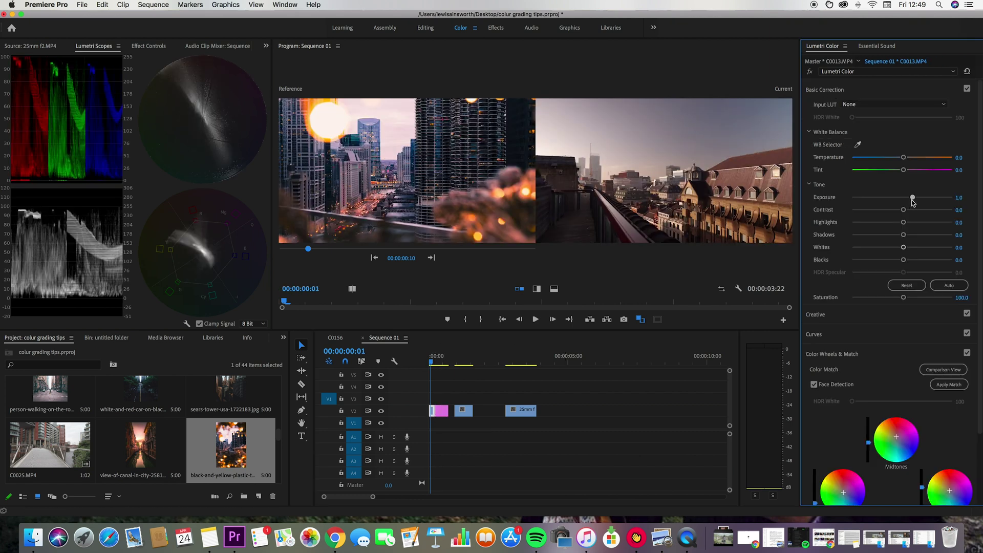
left_click_drag(906, 212, 909, 210)
left_click_drag(904, 259, 920, 220)
- Lift the RGB curve with an added point to brighten the rooftop clip
left_click(825, 90)
left_click(814, 129)
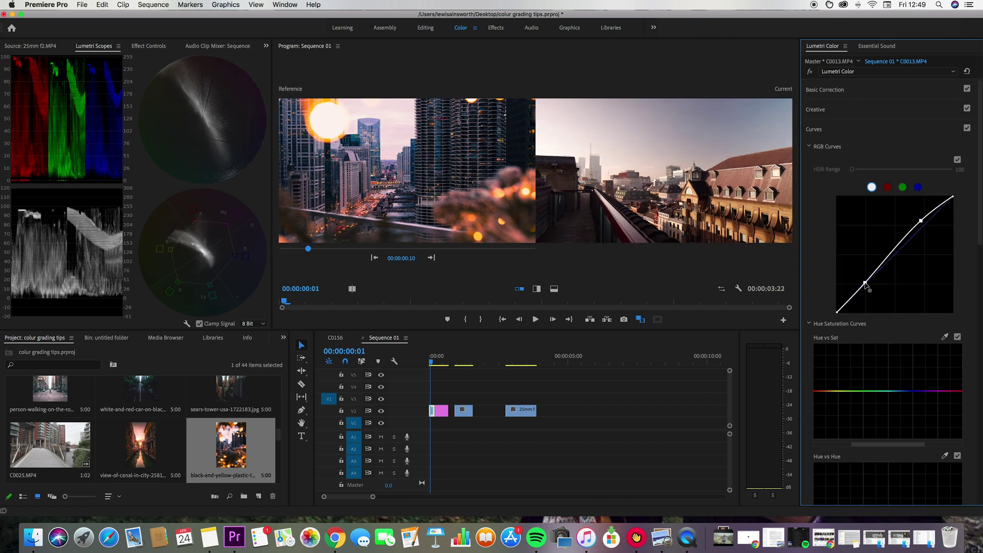
left_click(840, 90)
left_click(840, 89)
left_click(933, 129)
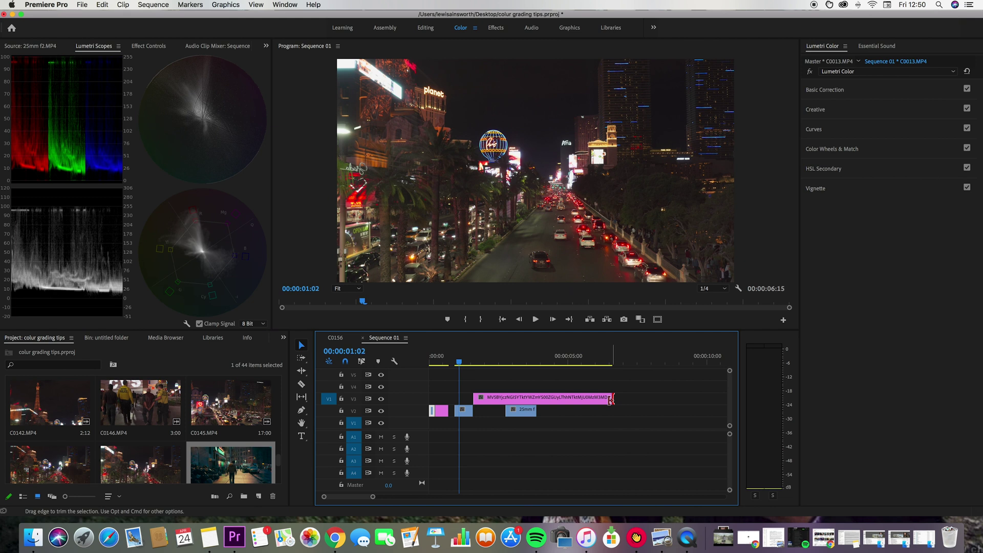
- Shorten the alley still, scale it to 278 in Effect Controls, and return to clip C0144
left_click_drag(610, 400, 484, 412)
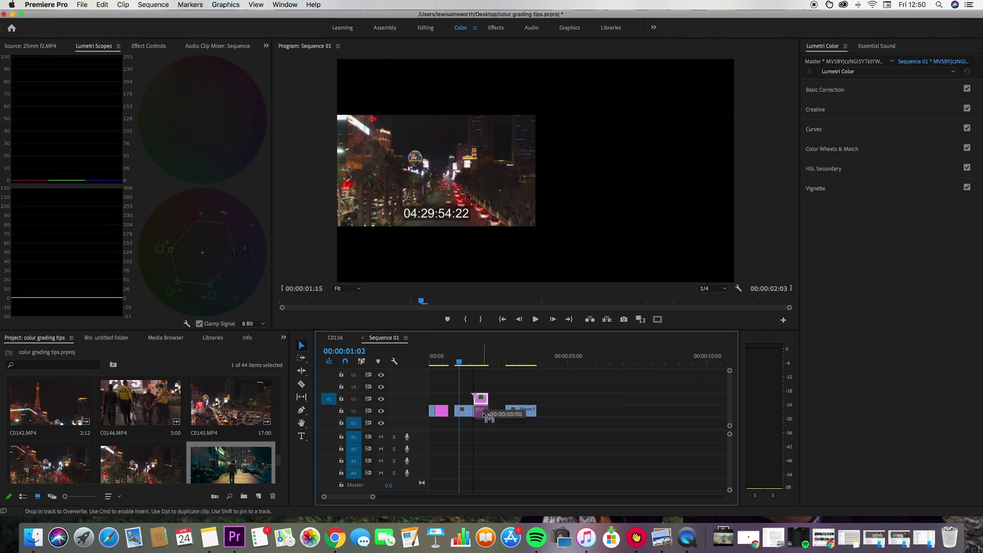
left_click_drag(462, 364, 478, 365)
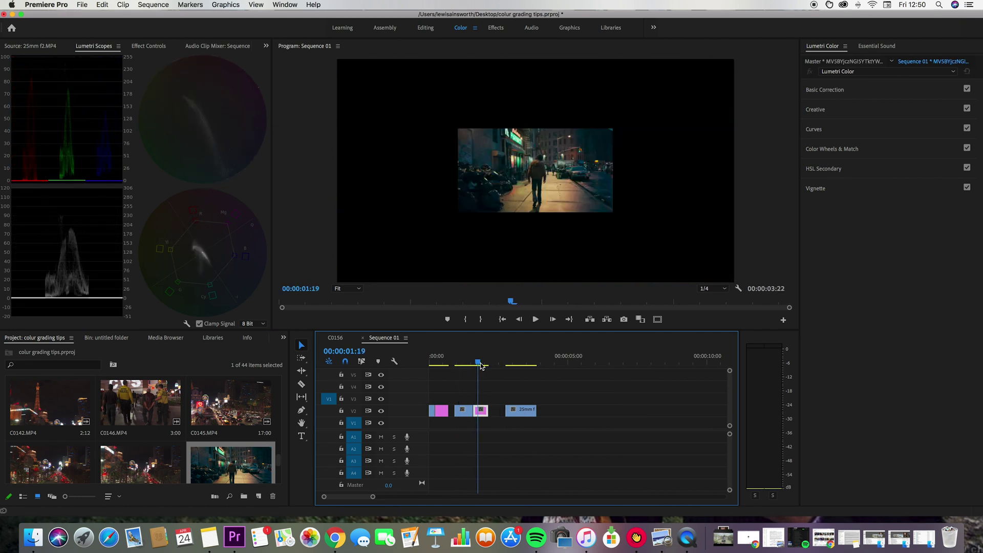
left_click(150, 45)
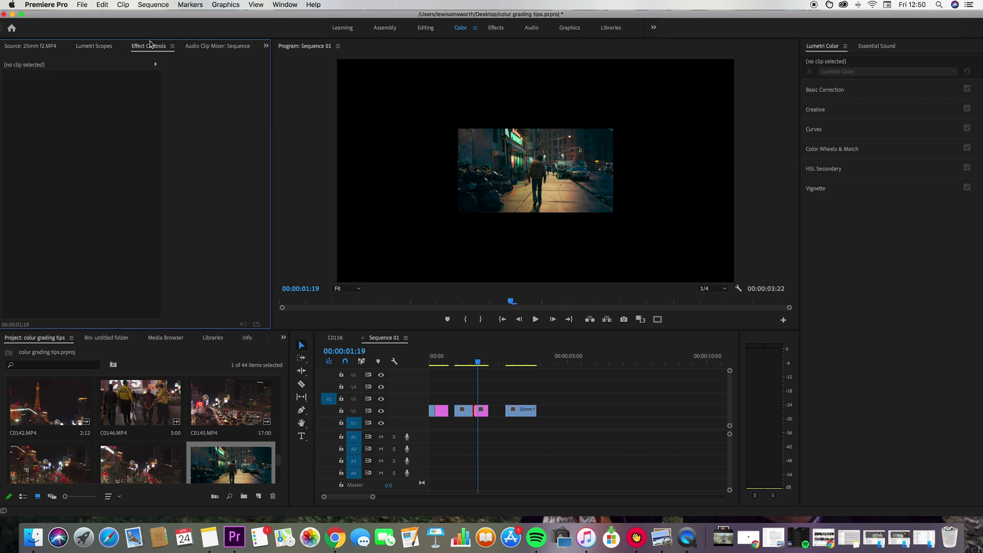
left_click(481, 410)
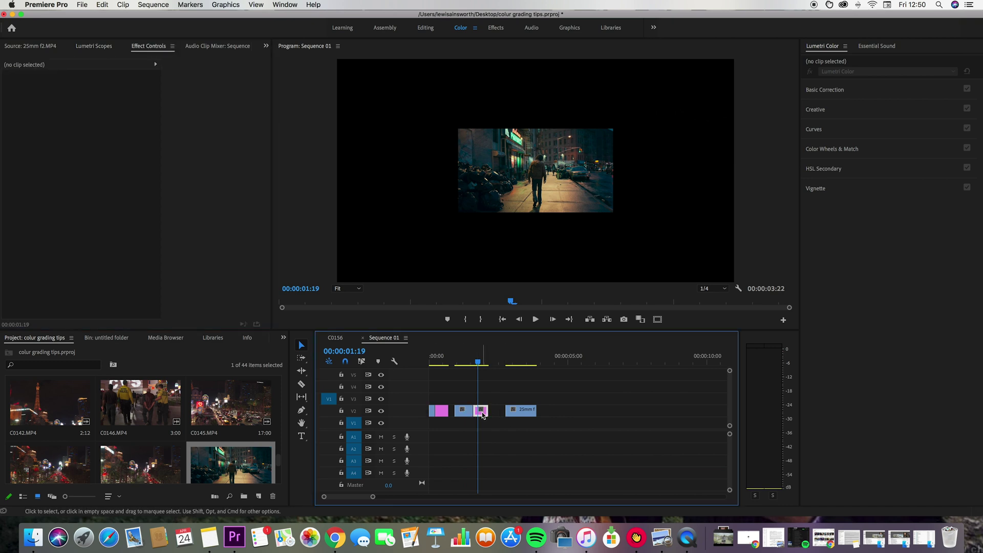
left_click_drag(85, 106, 176, 106)
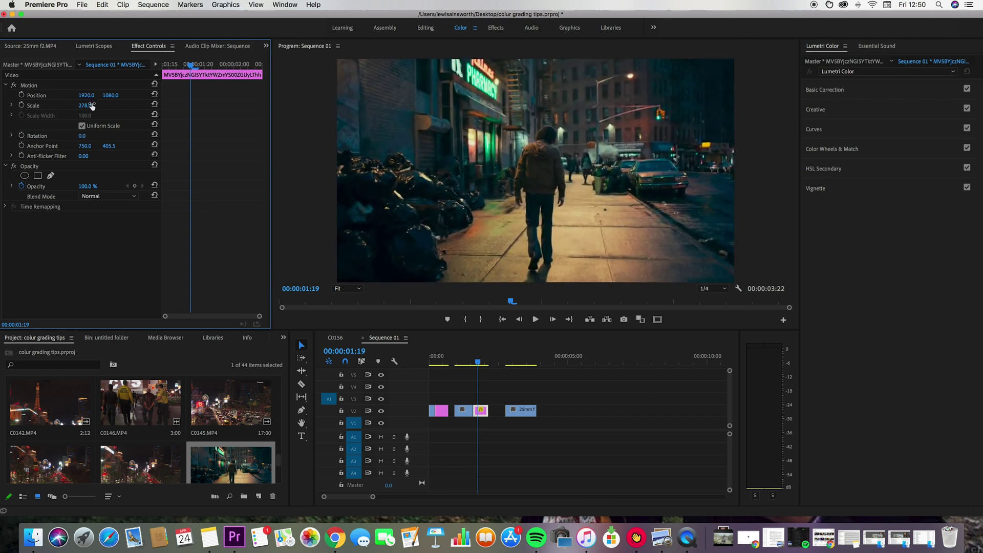
left_click(465, 365)
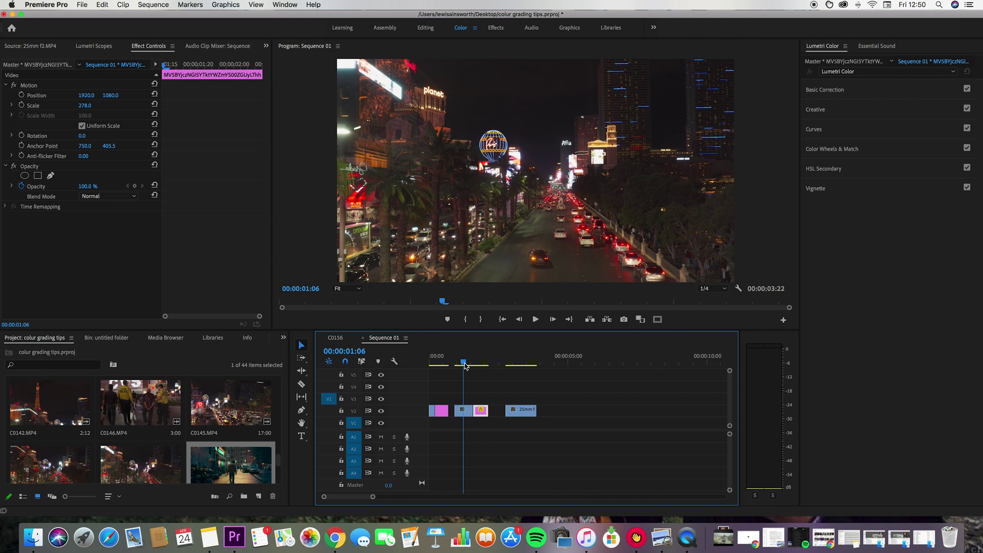
- Compare clip C0144 side by side with the alley still as the reference
left_click(640, 319)
left_click_drag(313, 249, 403, 249)
left_click(463, 412)
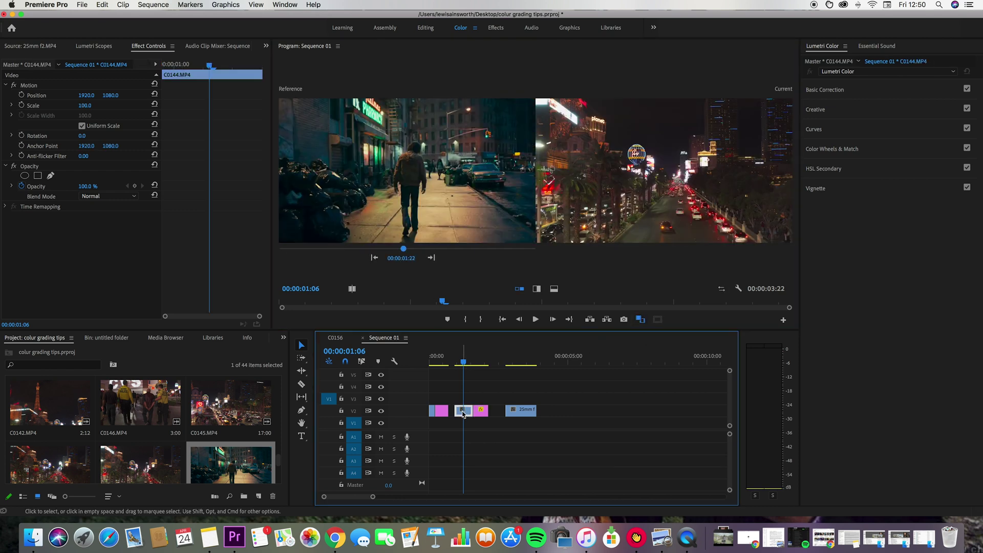
- Lower Exposure in Basic Correction to darken the Las Vegas clip
left_click(832, 149)
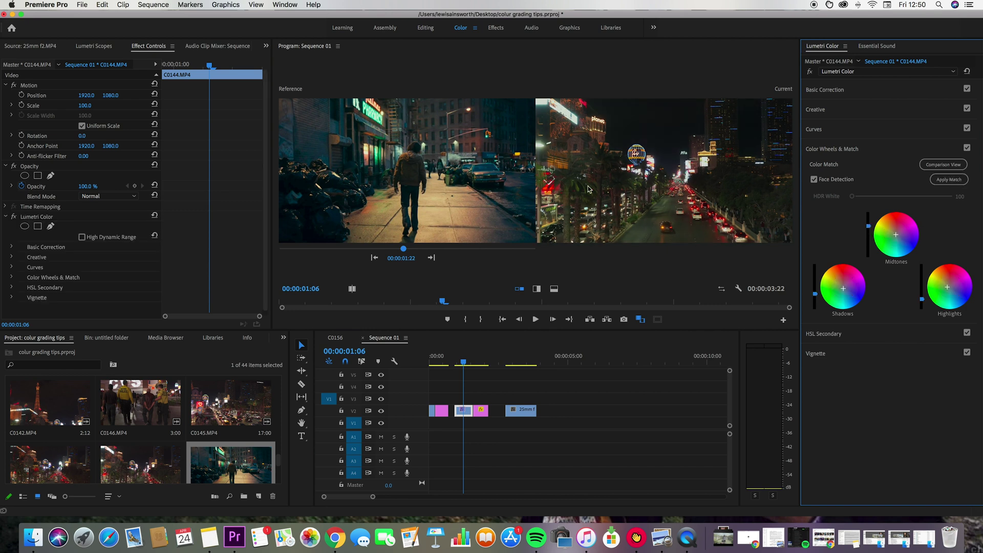
left_click(834, 91)
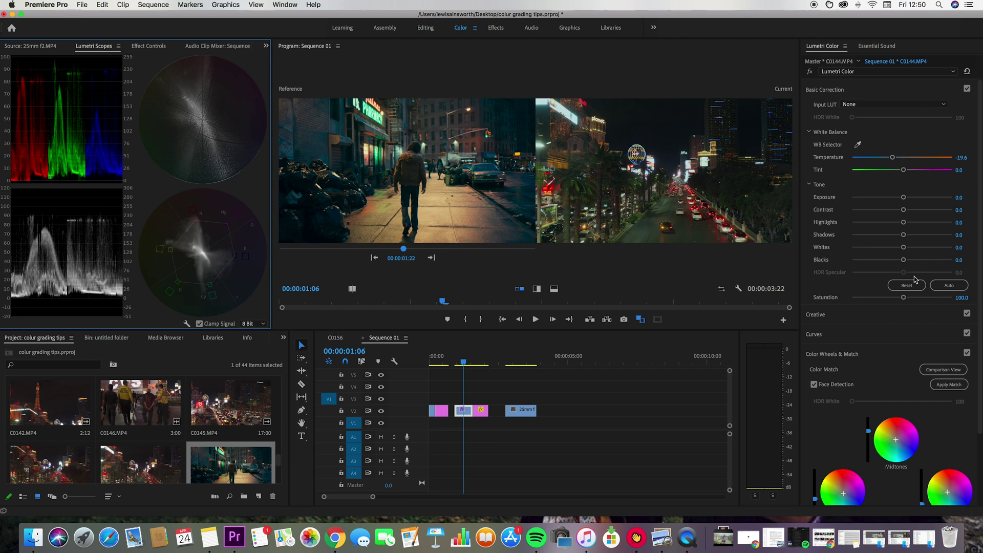
left_click_drag(904, 197, 890, 223)
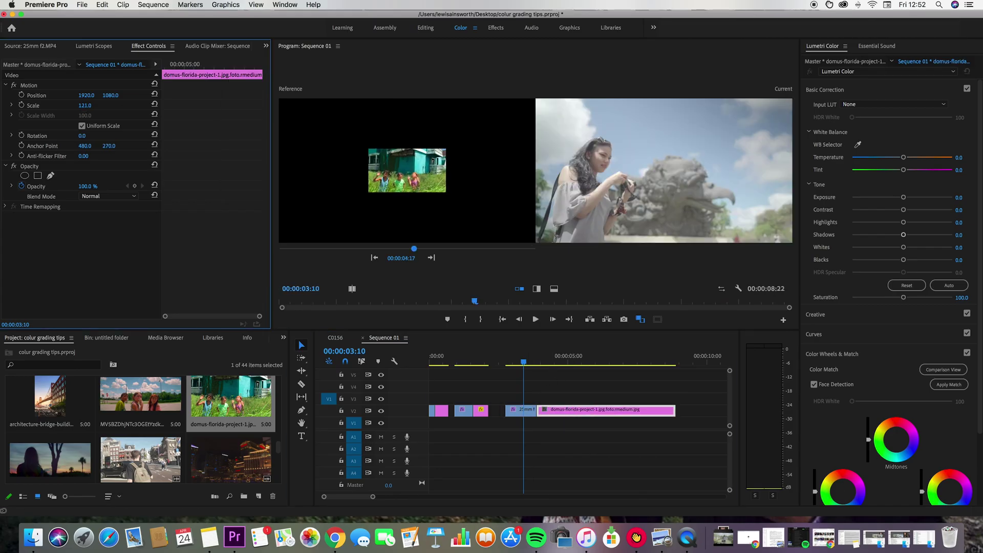
- Raise the 25mm f2 clip's saturation to 170.3 and cool its colour temperature
left_click(599, 365)
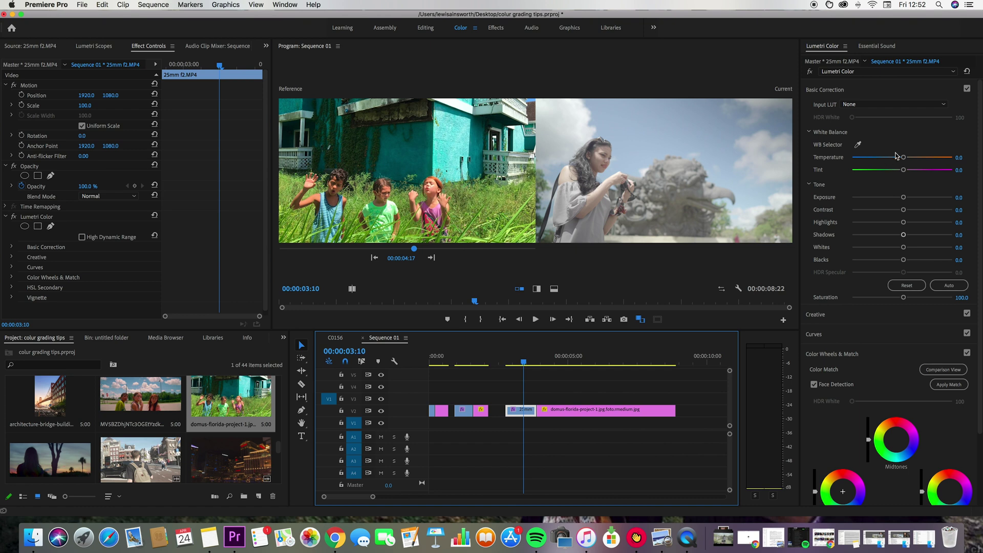
left_click(824, 90)
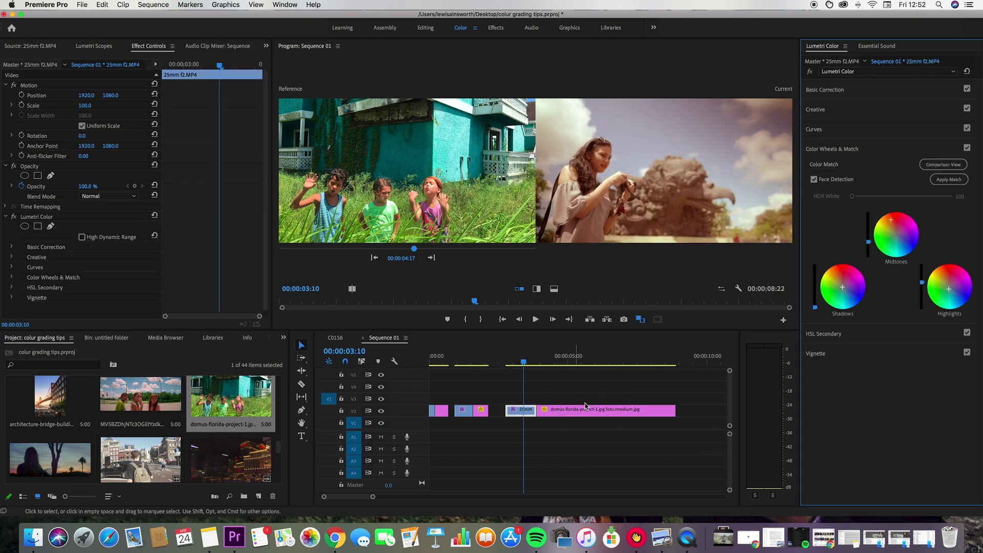
left_click(821, 95)
left_click_drag(903, 297, 927, 297)
left_click_drag(903, 158, 895, 160)
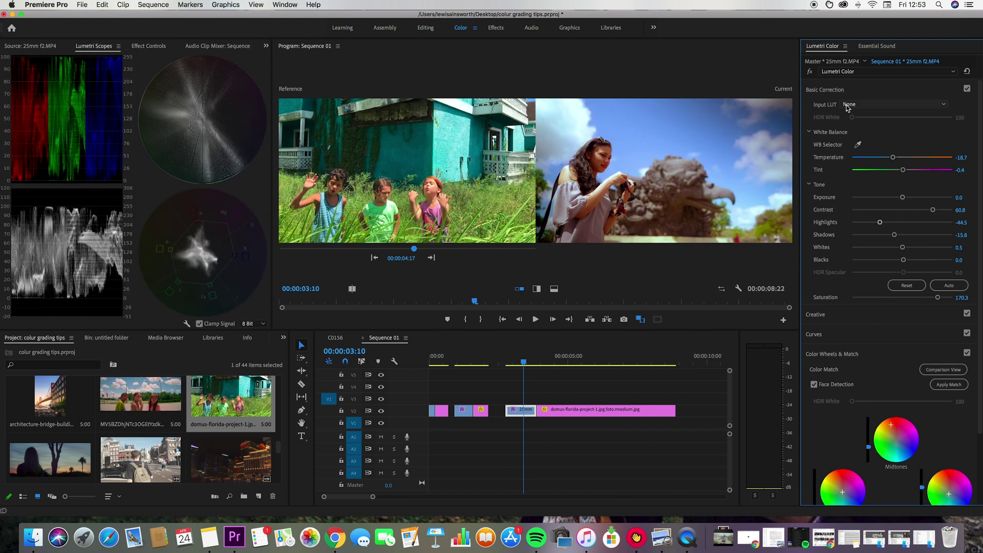
- Cool temperature further to -22.5, shift tint to -5.3, then review the grade full-frame
left_click(825, 89)
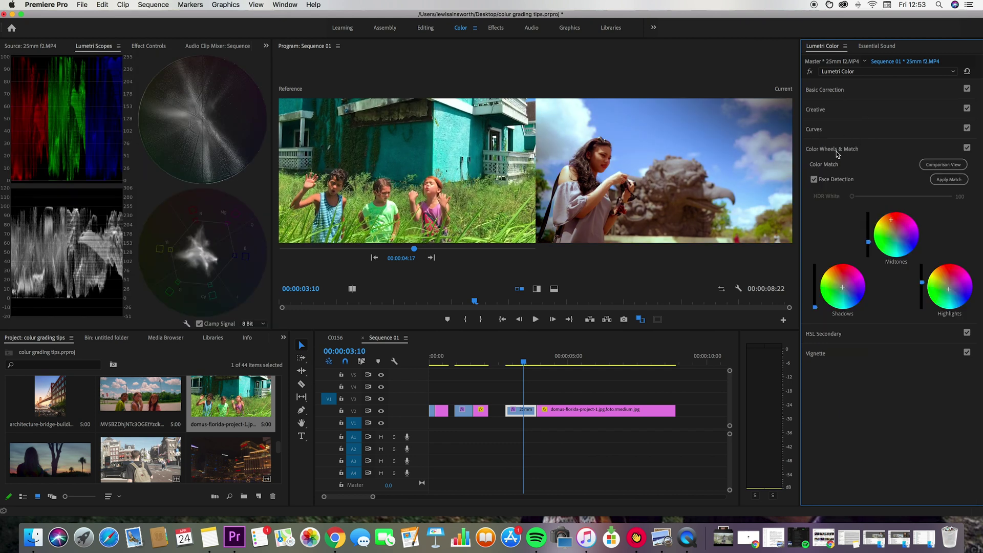
left_click(835, 129)
left_click(840, 111)
left_click(842, 89)
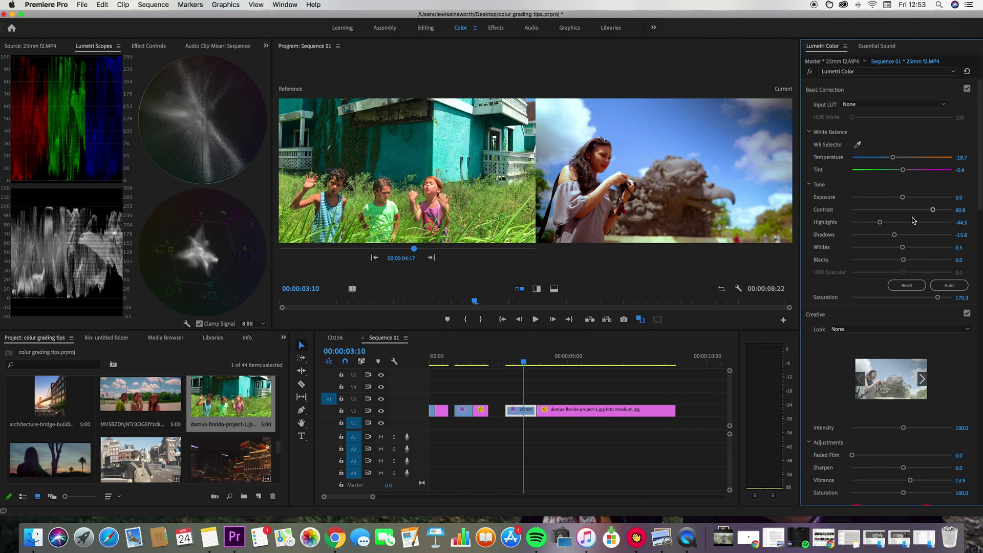
left_click_drag(892, 159, 891, 159)
left_click_drag(903, 170, 899, 170)
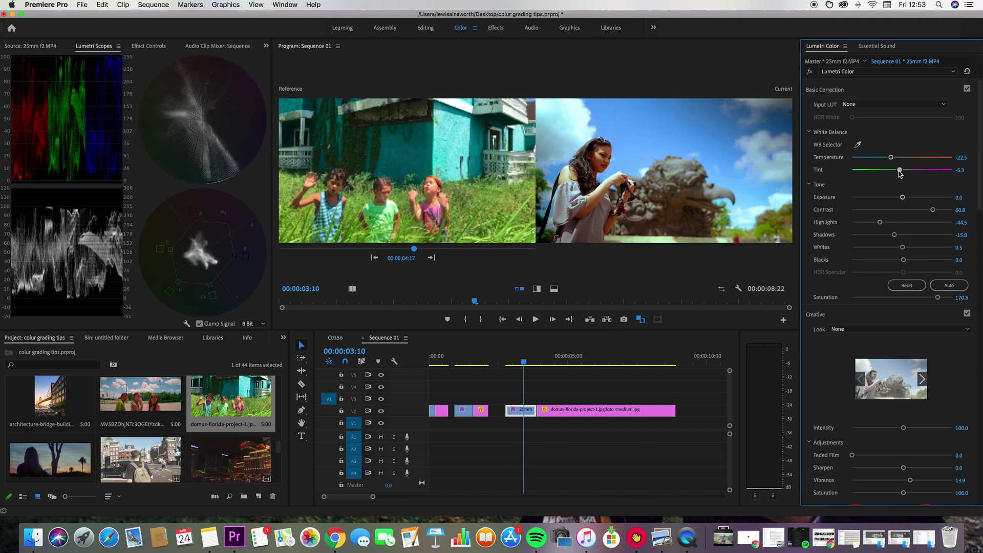
left_click(640, 319)
mouse_move(523, 354)
left_mouse_down()
mouse_move(549, 364)
mouse_move(532, 365)
left_mouse_up()
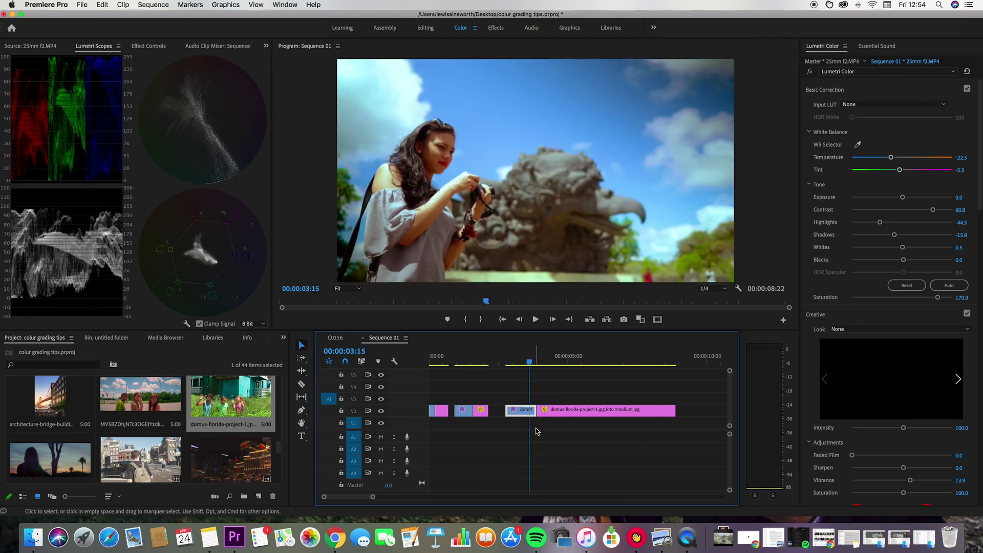
- Add an S-shaped two-point RGB curve to the 25mm clip, then toggle the colour match off and on
left_click(871, 91)
left_click(854, 110)
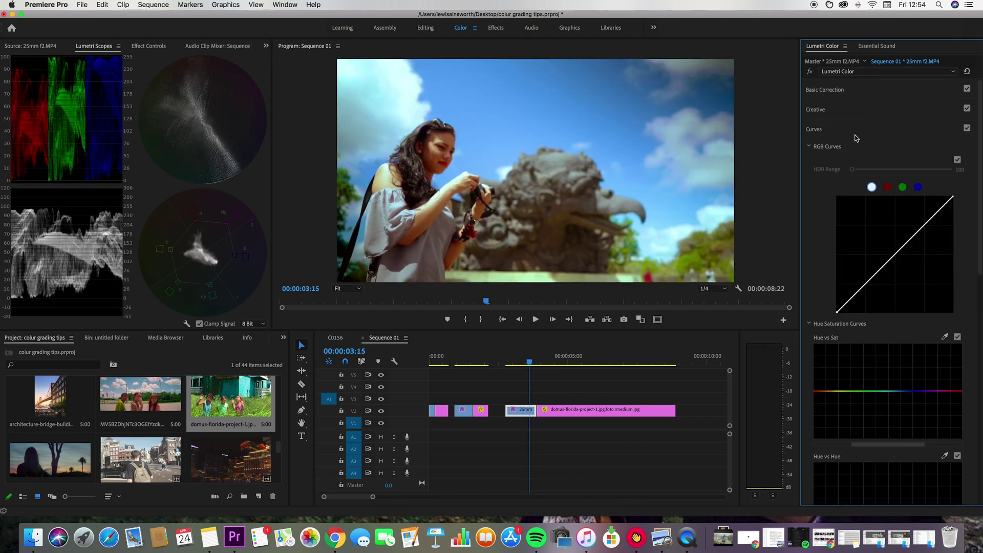
left_click(863, 134)
left_click(871, 134)
left_click_drag(922, 227, 922, 227)
left_click_drag(866, 285, 867, 286)
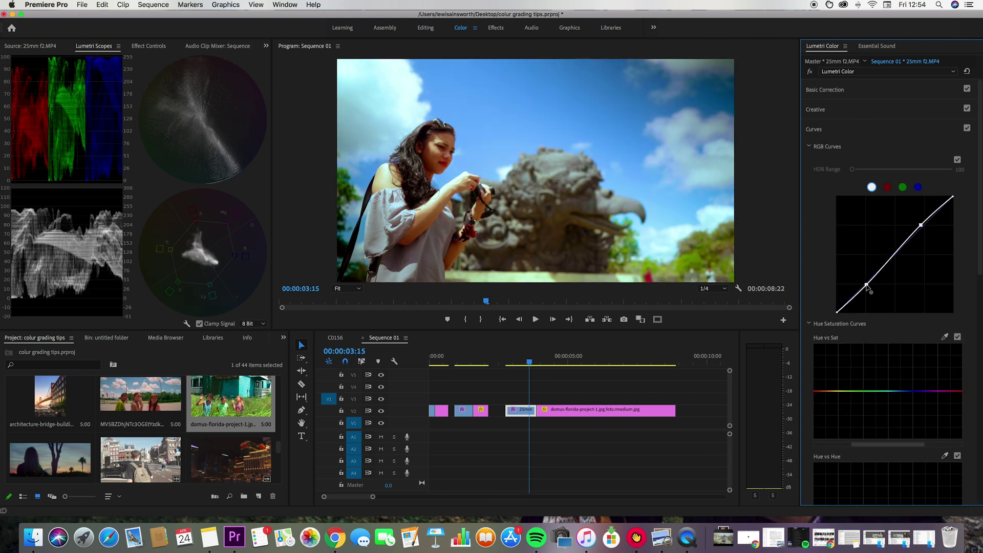
left_click(814, 129)
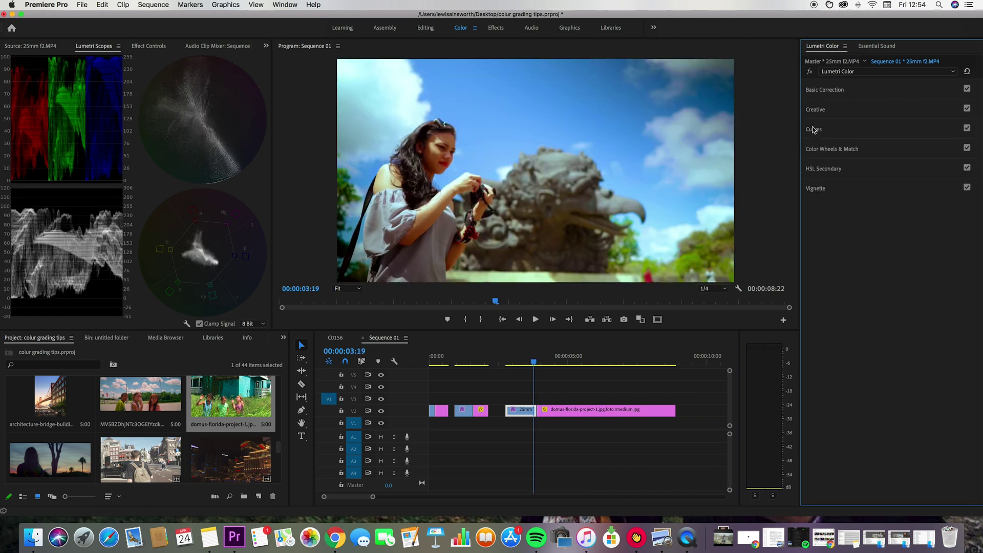
left_click(967, 148)
left_click(967, 148)
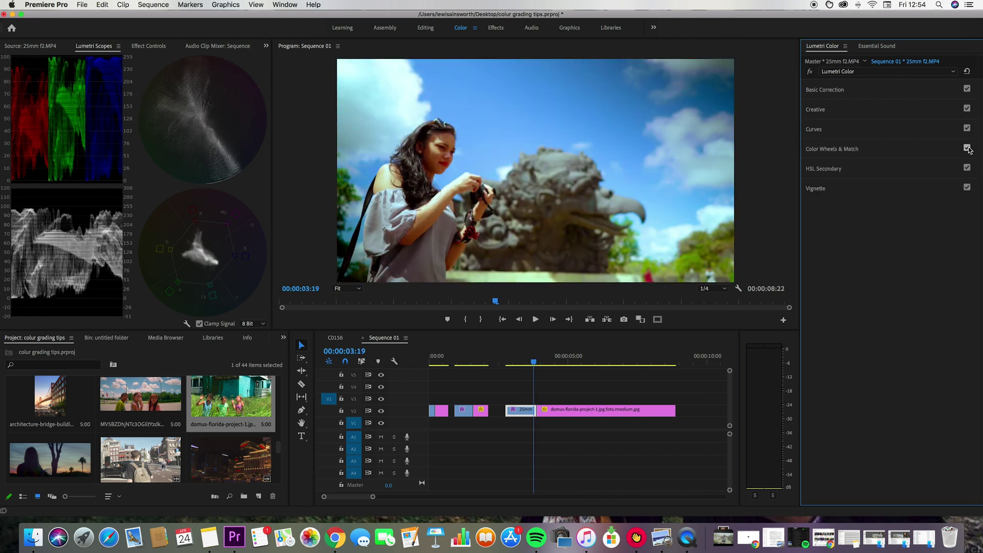